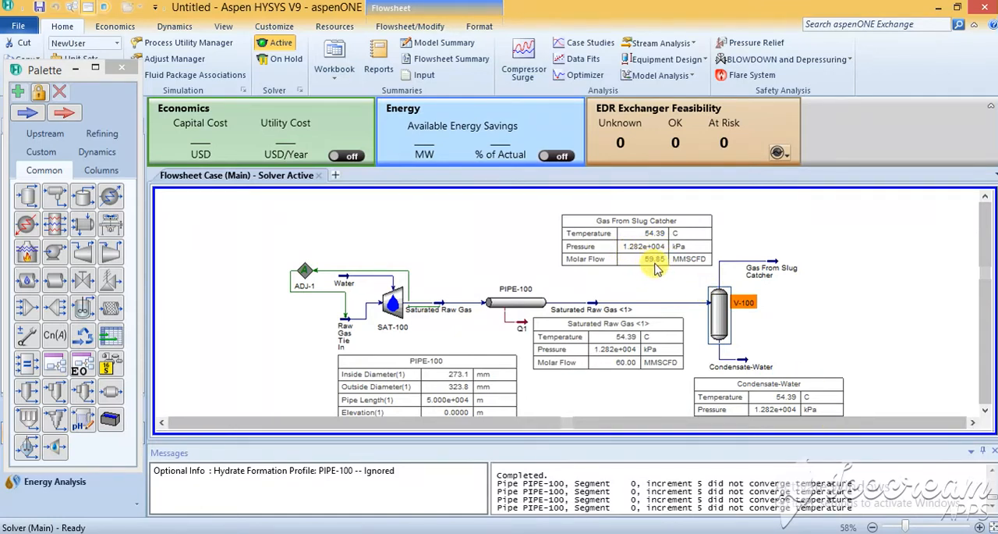
Step: Place a cooler on the flowsheet beside the Gas From Slug Catcher stream
left_click(985, 412)
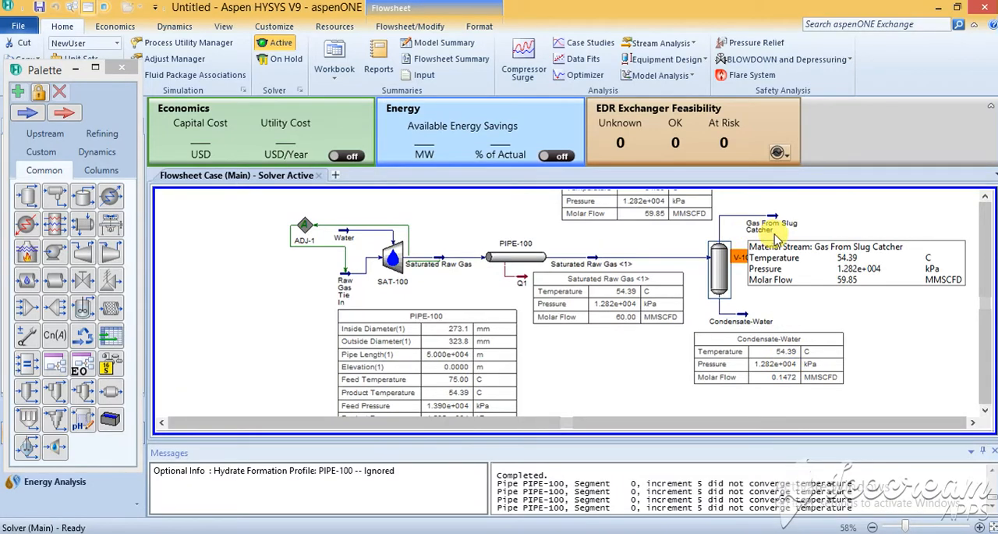
left_click_drag(110, 197, 816, 229)
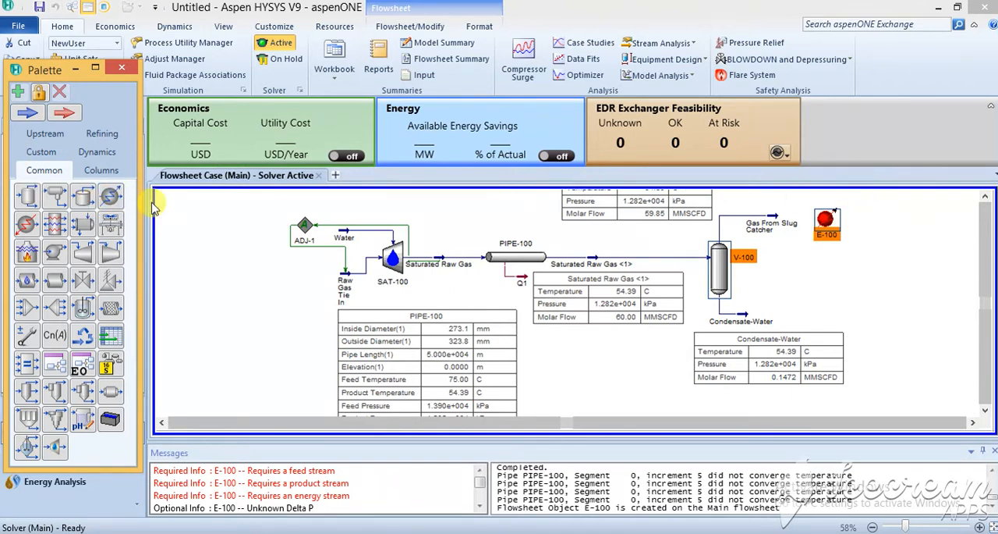
left_click(827, 231)
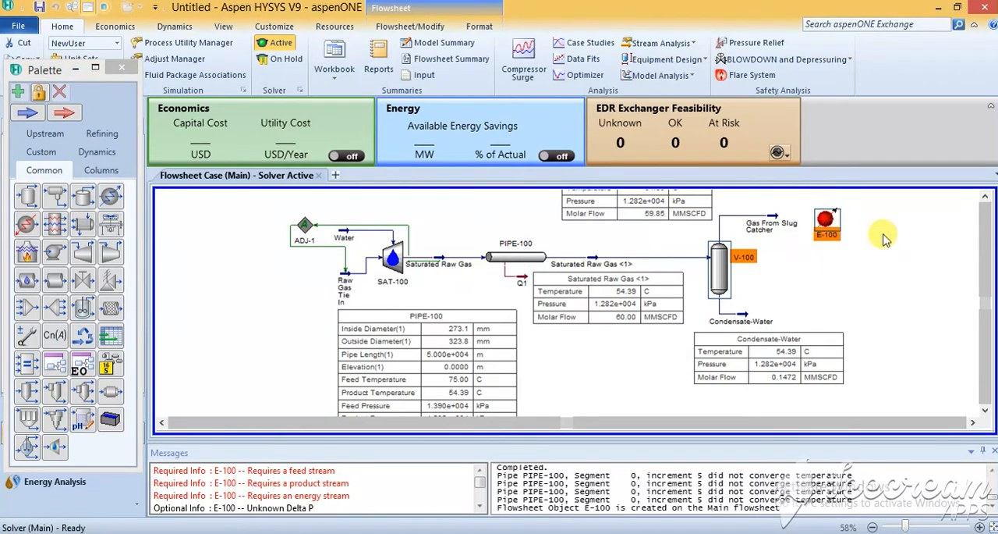
left_click(882, 233)
Step: Connect the new cooler's inlet to Gas From Slug Catcher and name its energy stream Q2
double_click(826, 225)
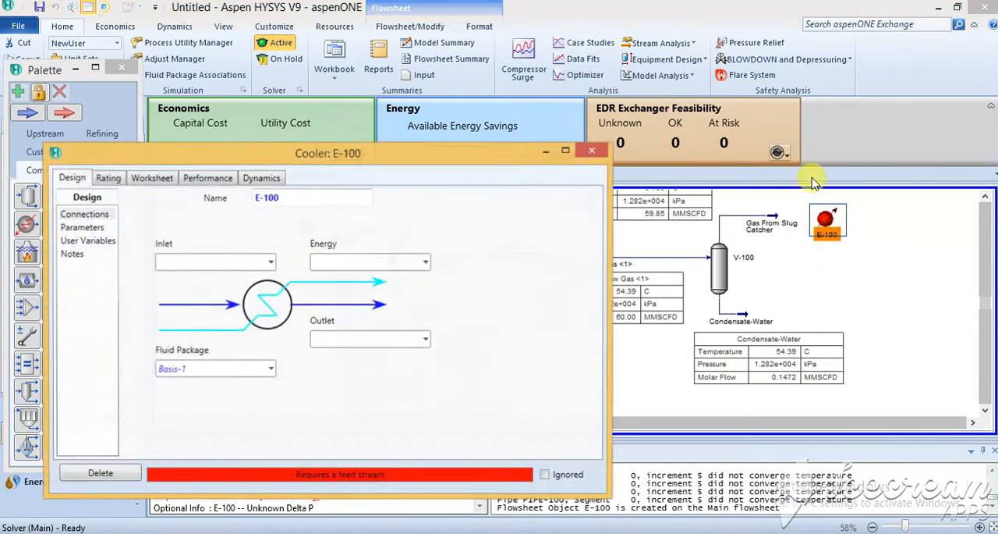
left_click(270, 261)
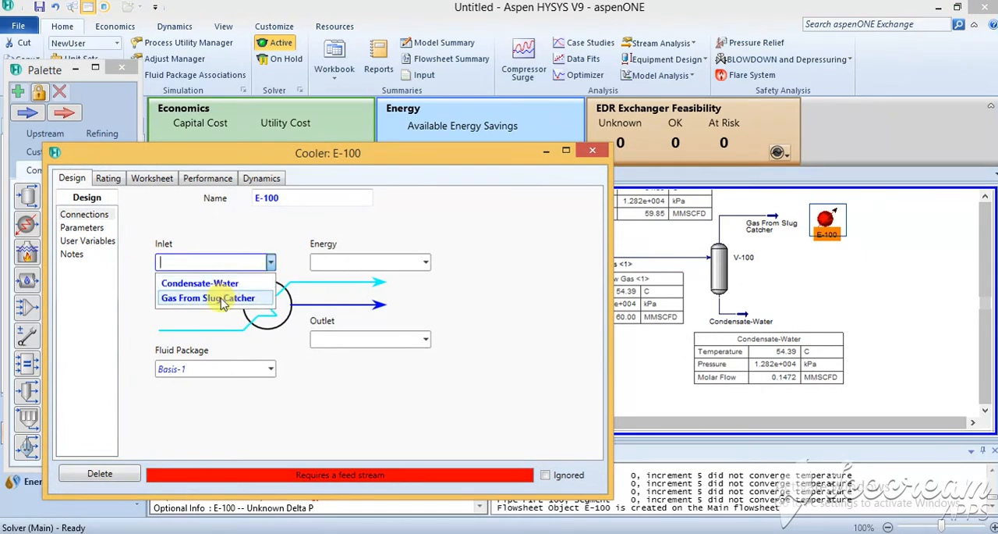
left_click(222, 300)
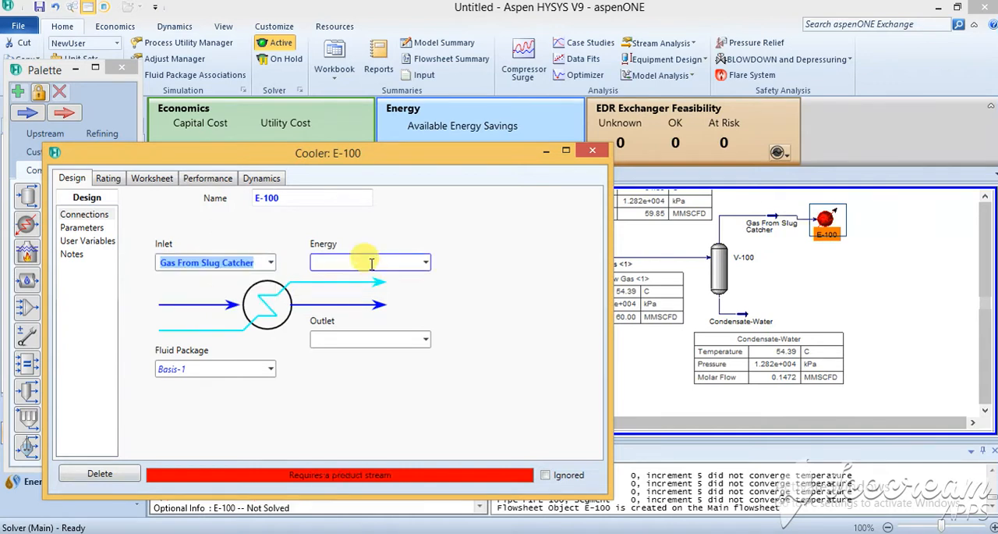
left_click(373, 263)
type("Q")
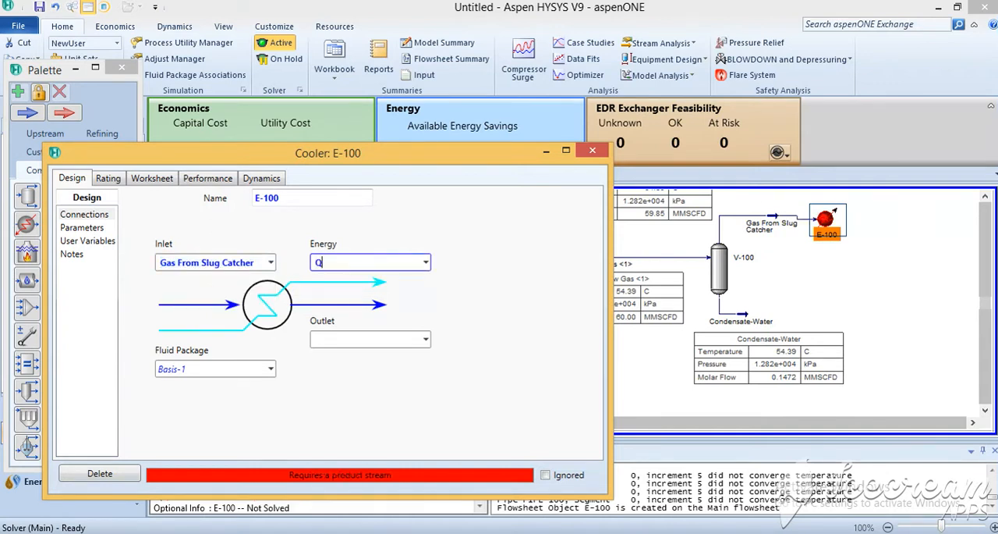
type("2")
Step: Create the cooler's outlet stream as "Gas from Inlet Cooler"
left_click(383, 339)
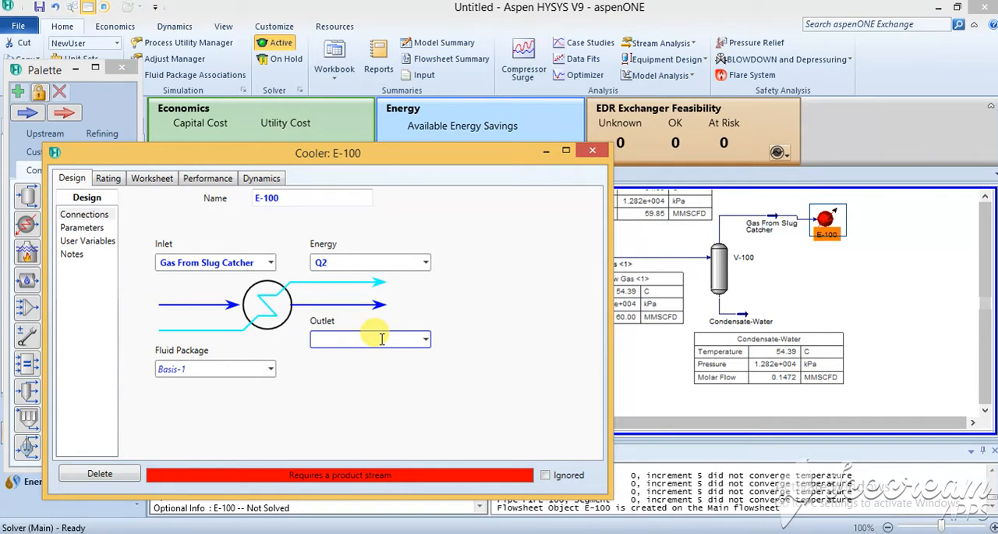
left_click(381, 338)
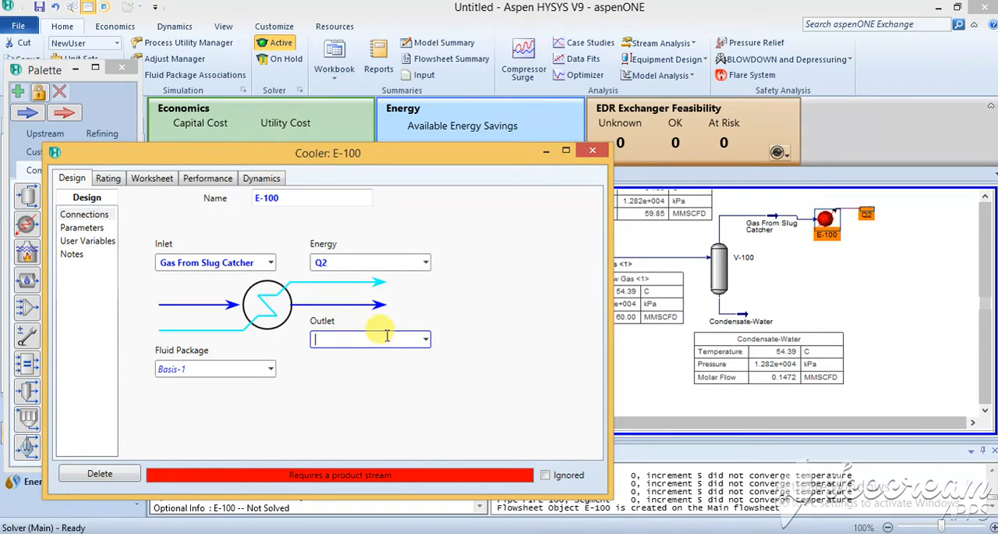
type("G")
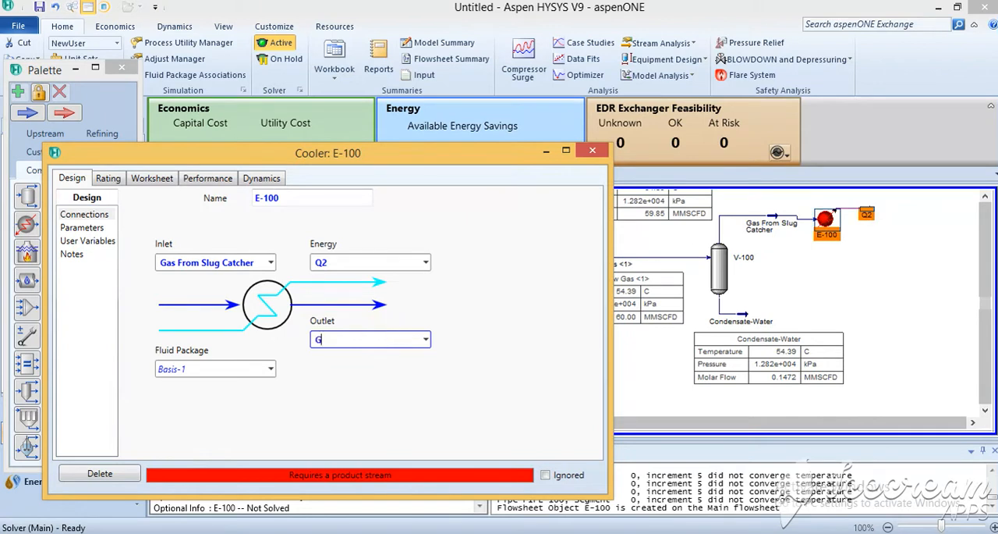
type("as from Inlet Cooler")
key("Return")
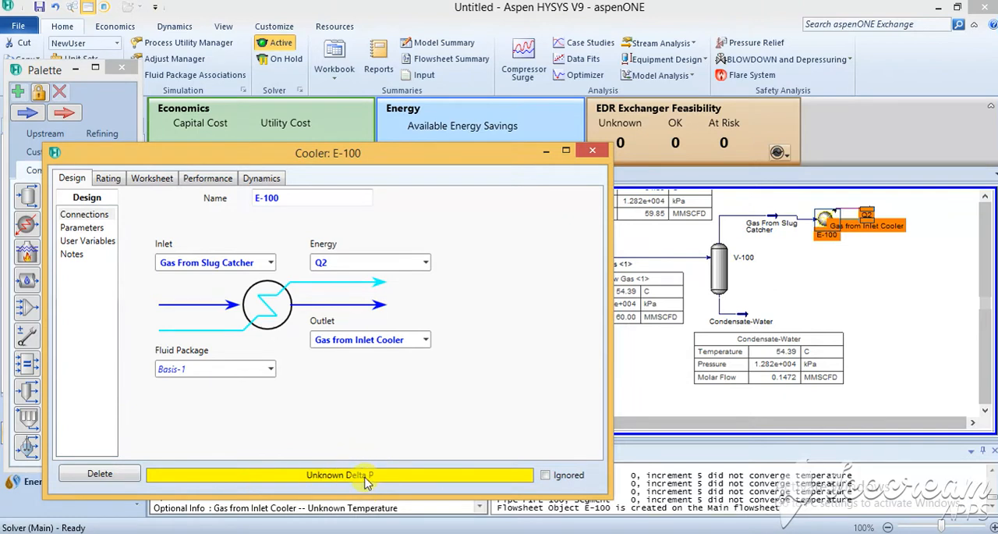
Step: Rearrange the cooler, the Q2 energy stream and the outlet stream on the flowsheet so their icons and labels no longer overlap
left_click(824, 227)
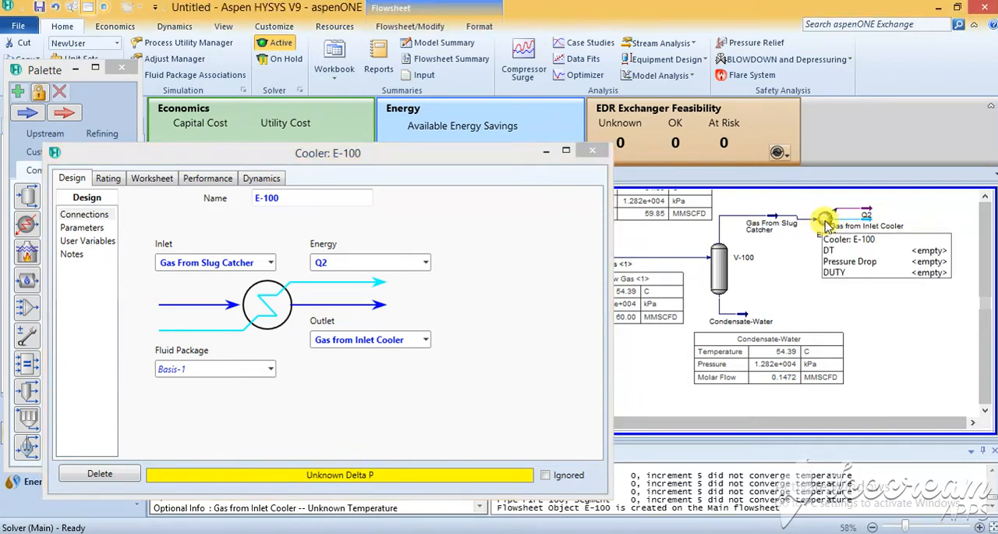
left_click_drag(822, 221, 855, 205)
left_click(850, 261)
left_click(864, 219)
left_click(891, 263)
left_click(862, 282)
left_click(856, 209)
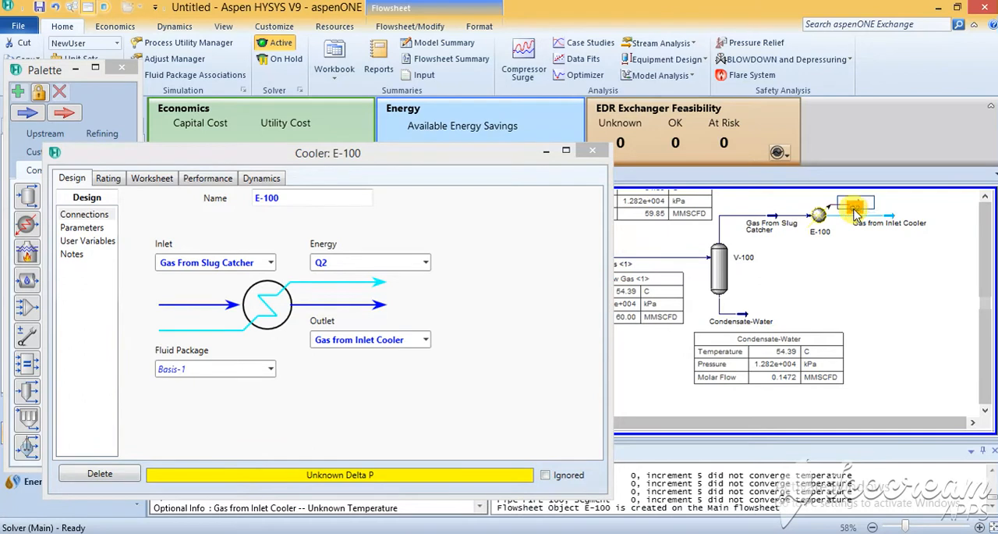
left_click(872, 287)
mouse_move(894, 230)
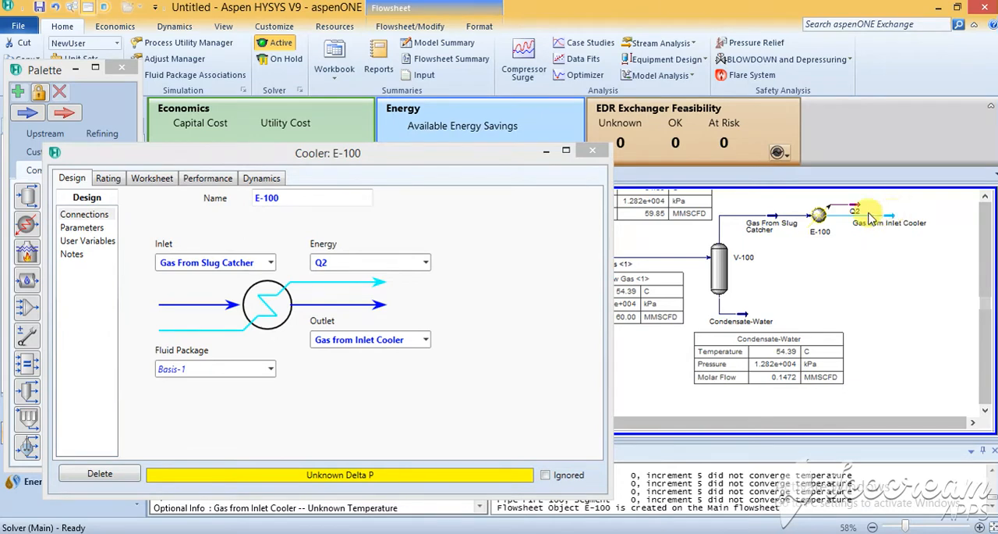
Step: Set the temperature of the Gas from Inlet Cooler stream to 45 °C in the cooler's worksheet
left_click(81, 228)
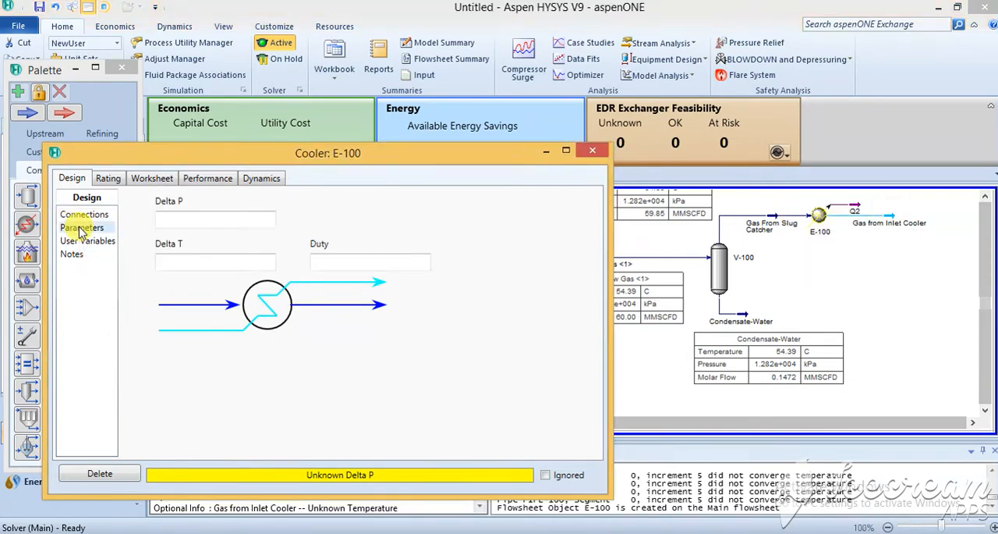
left_click(246, 261)
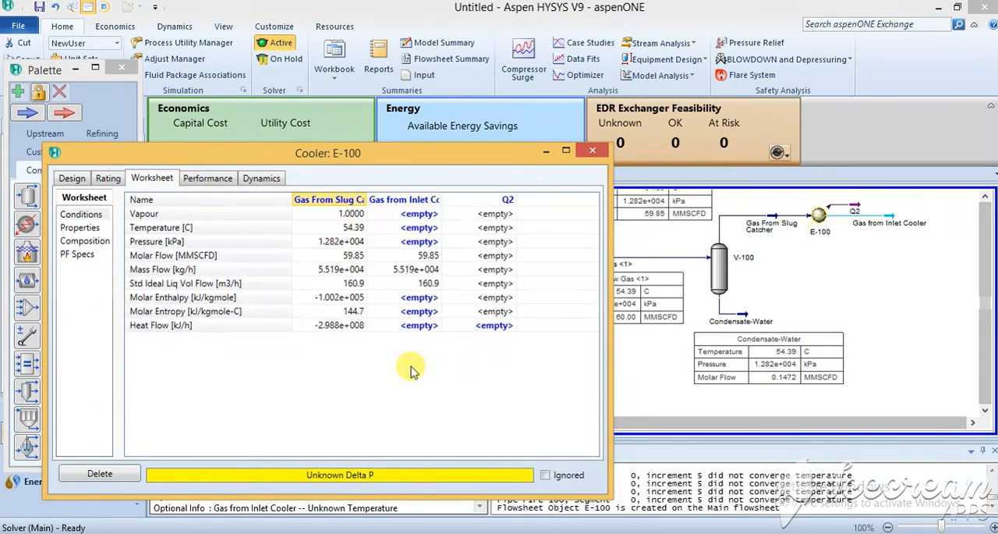
left_click(431, 229)
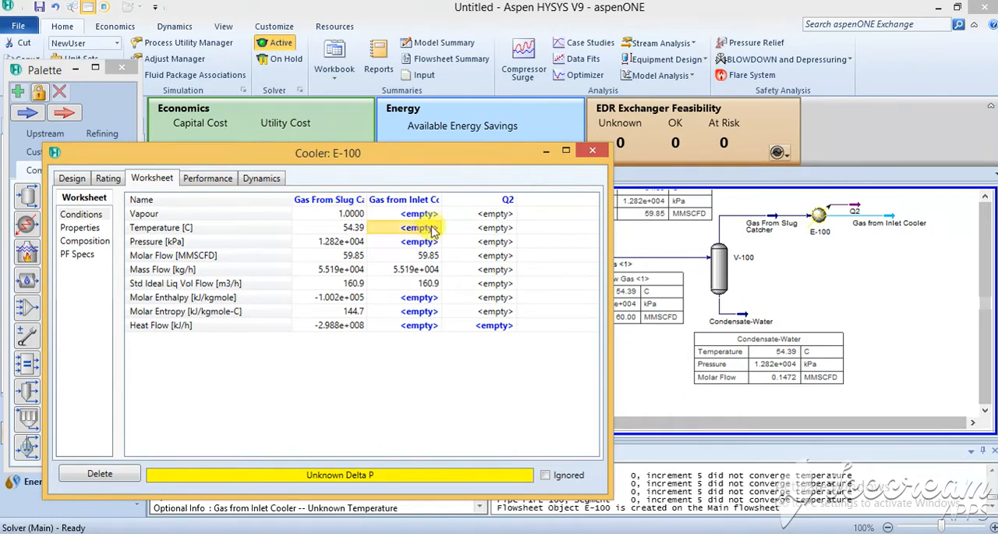
type("45")
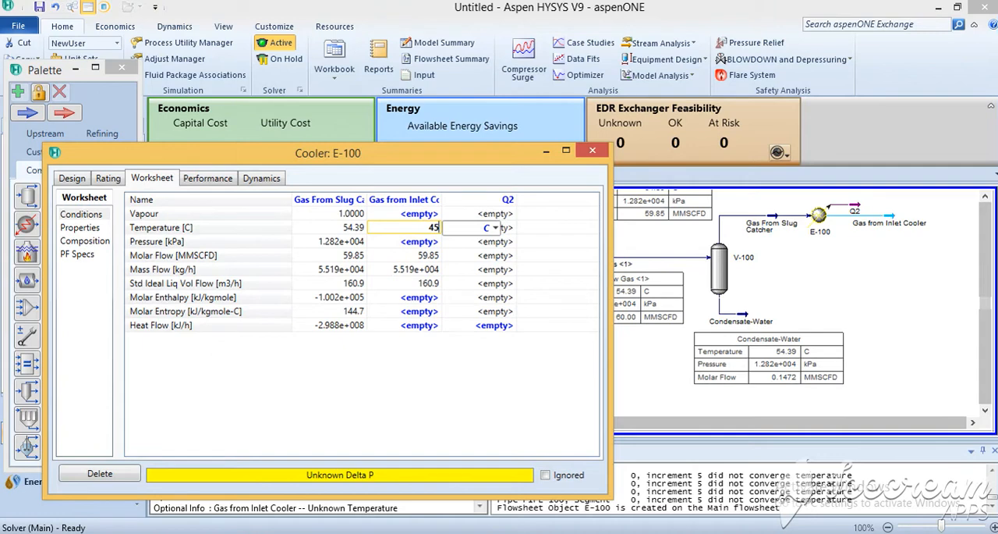
key("Return")
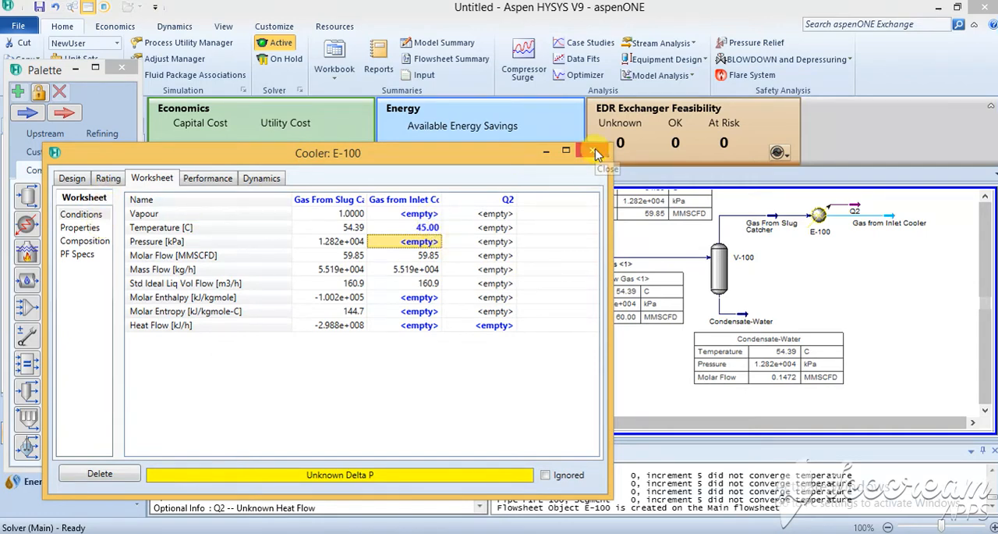
Step: Try a vapour fraction of 1 for the cooler's outlet stream and clear that specification
left_click(431, 214)
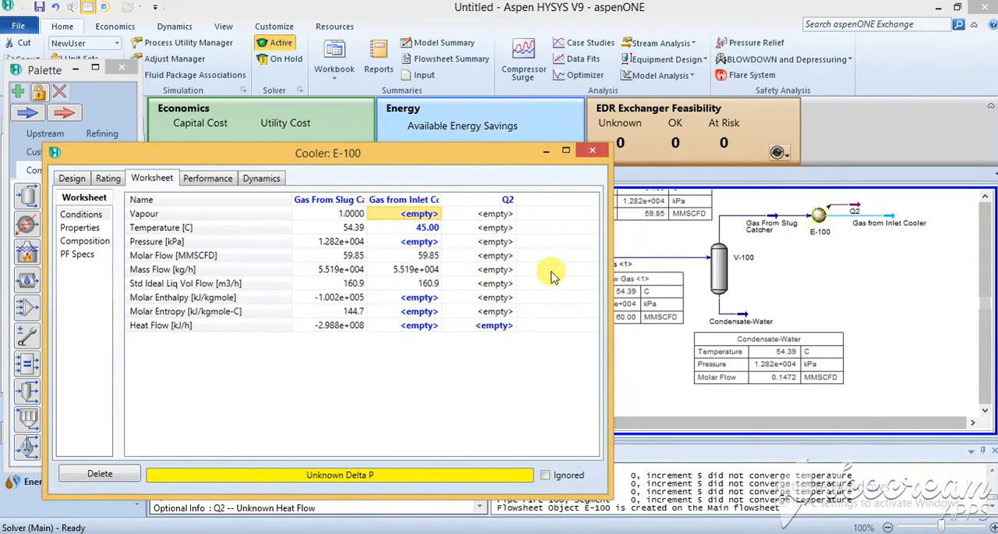
type("1")
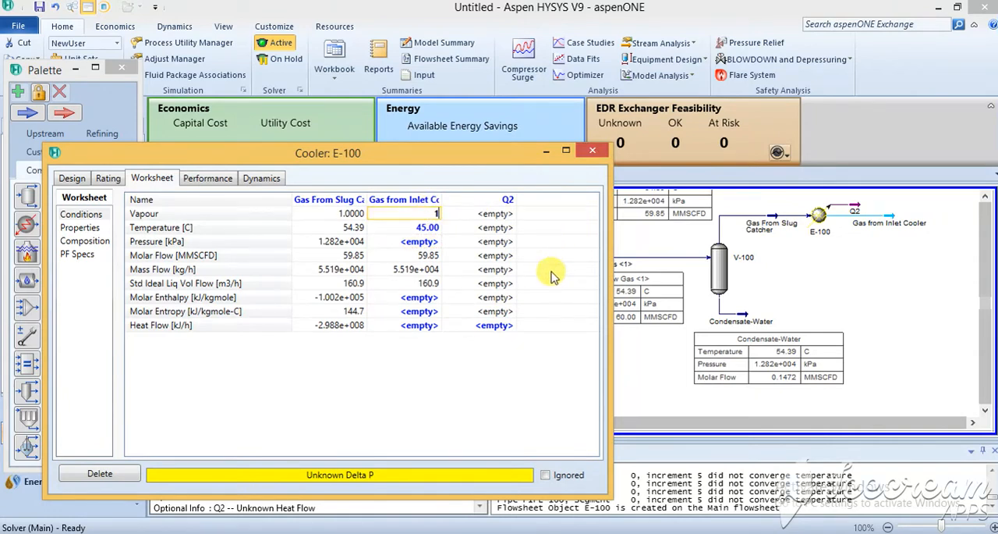
key("Return")
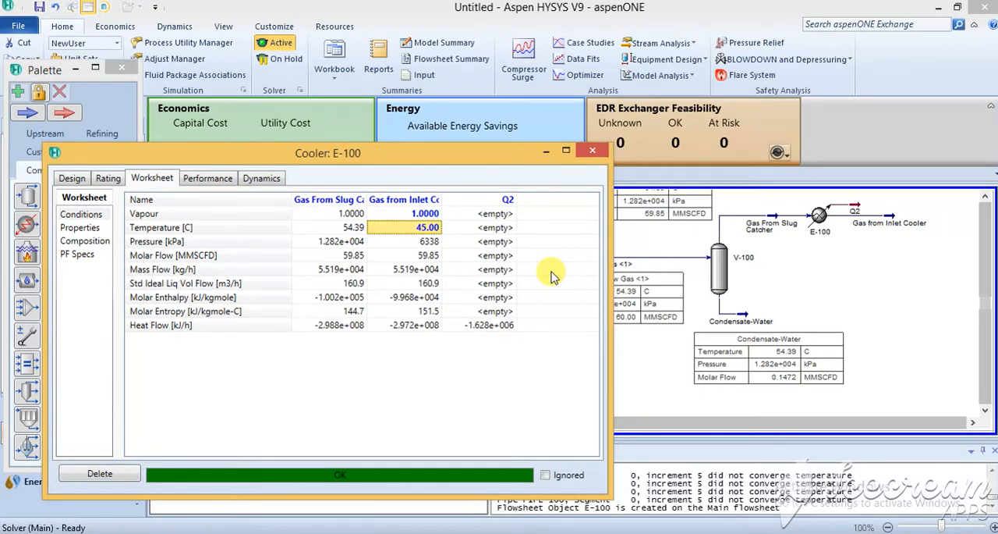
left_click(426, 214)
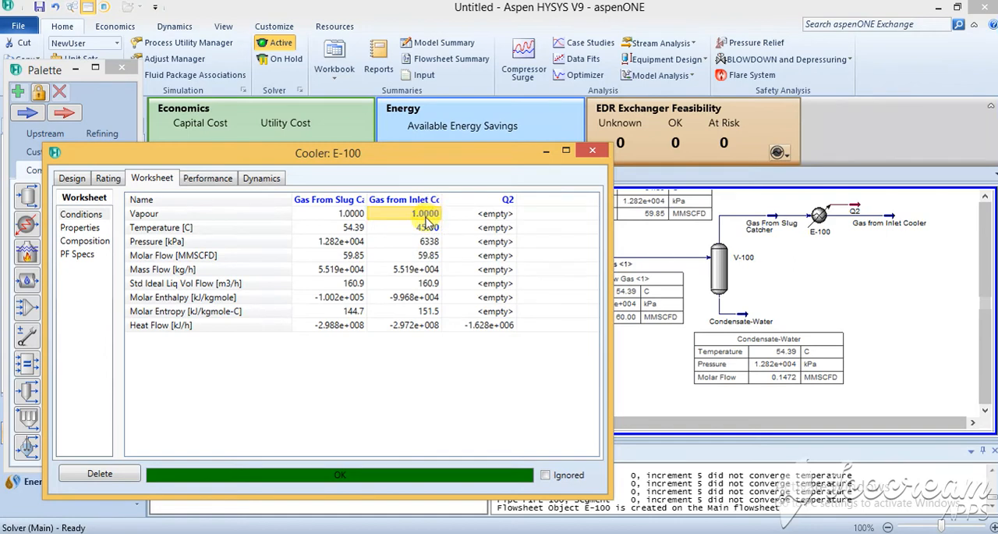
key("Delete")
left_click(421, 242)
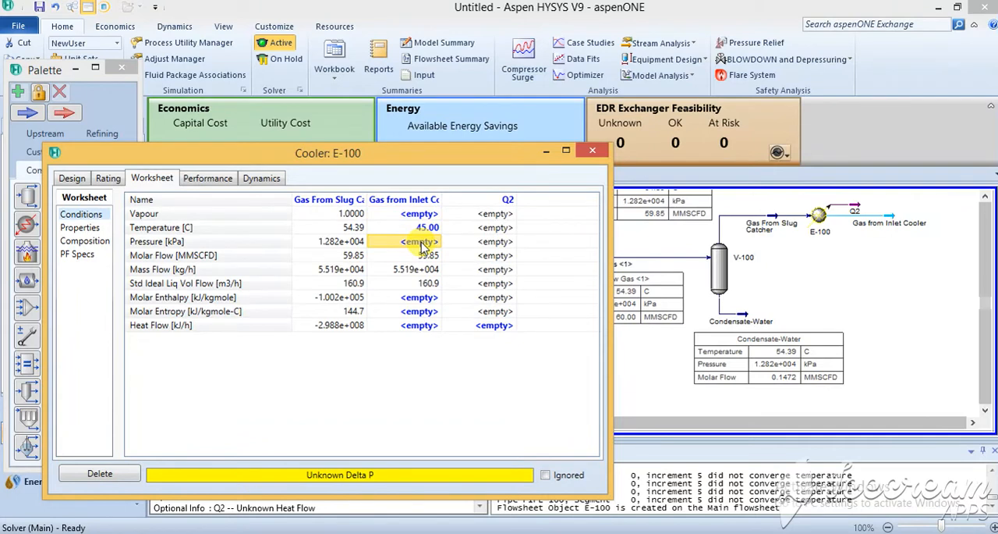
Step: Set the cooler's pressure drop to 50 kPa, check the stream conditions and close the cooler's properties
left_click(79, 227)
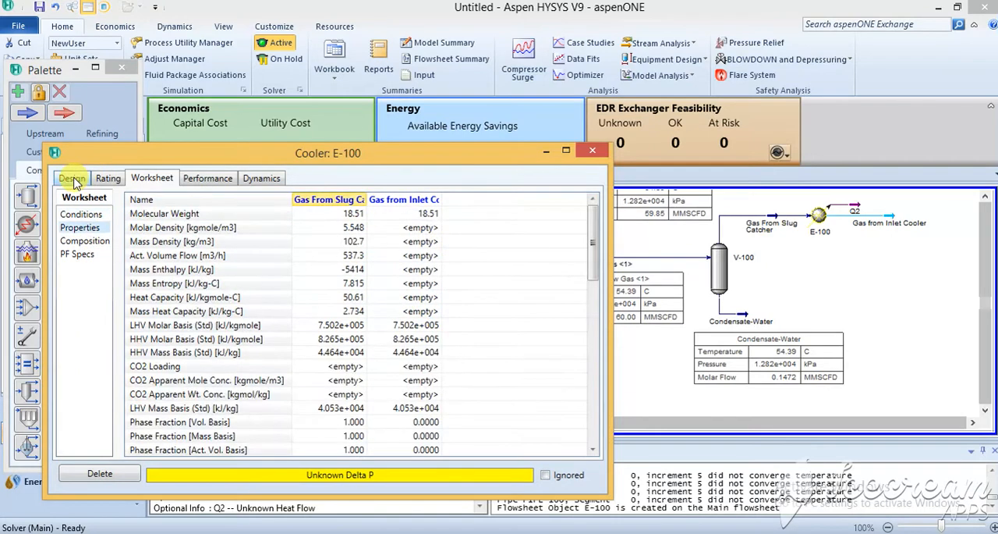
left_click(72, 179)
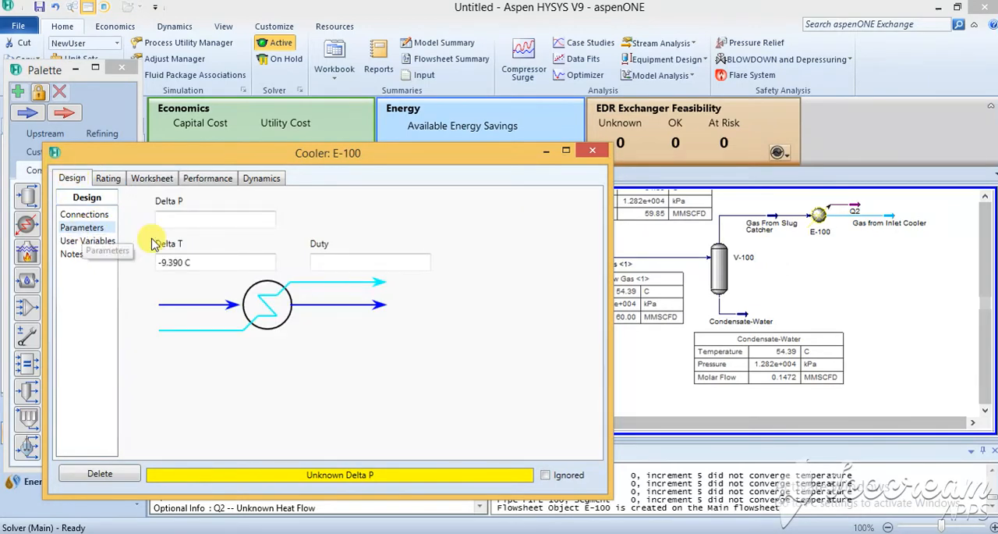
left_click(233, 219)
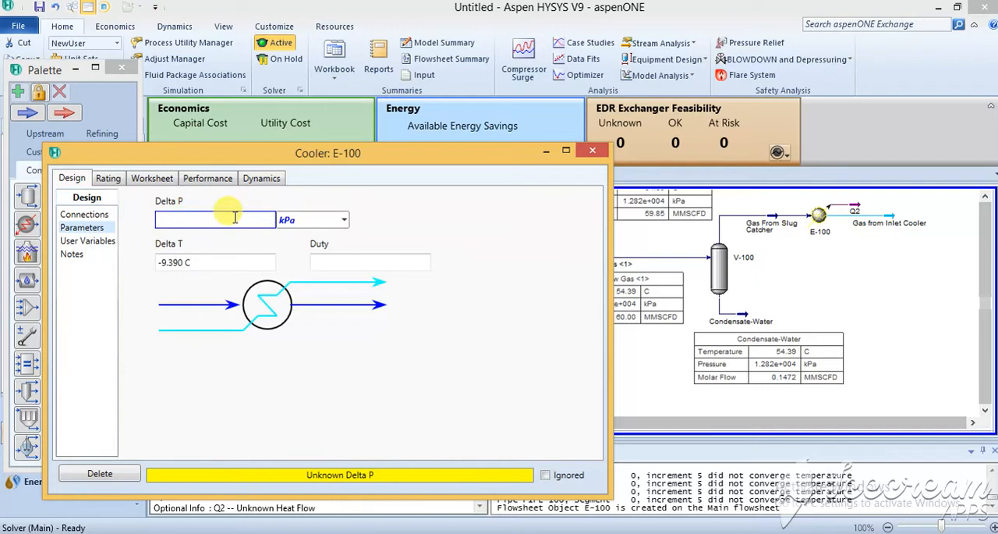
type("5")
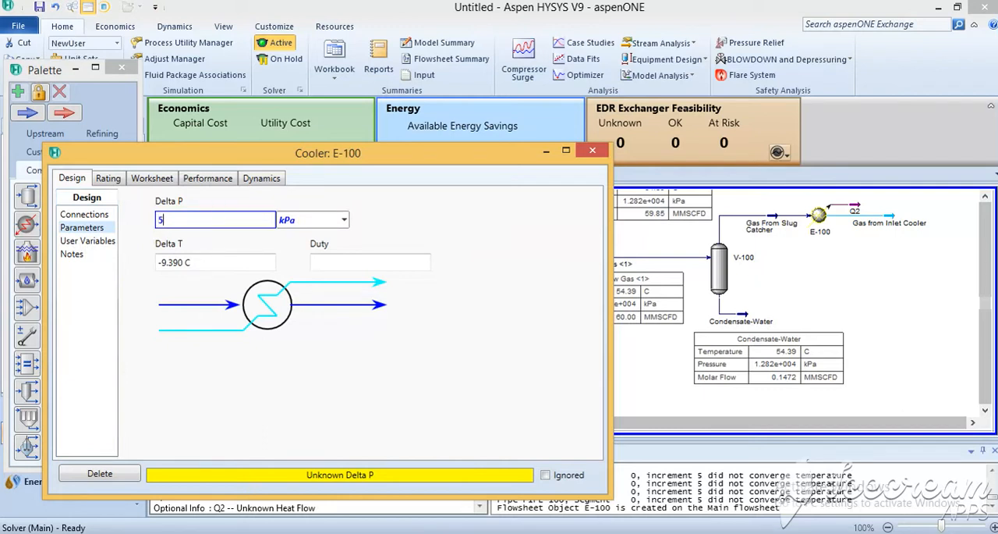
type("0")
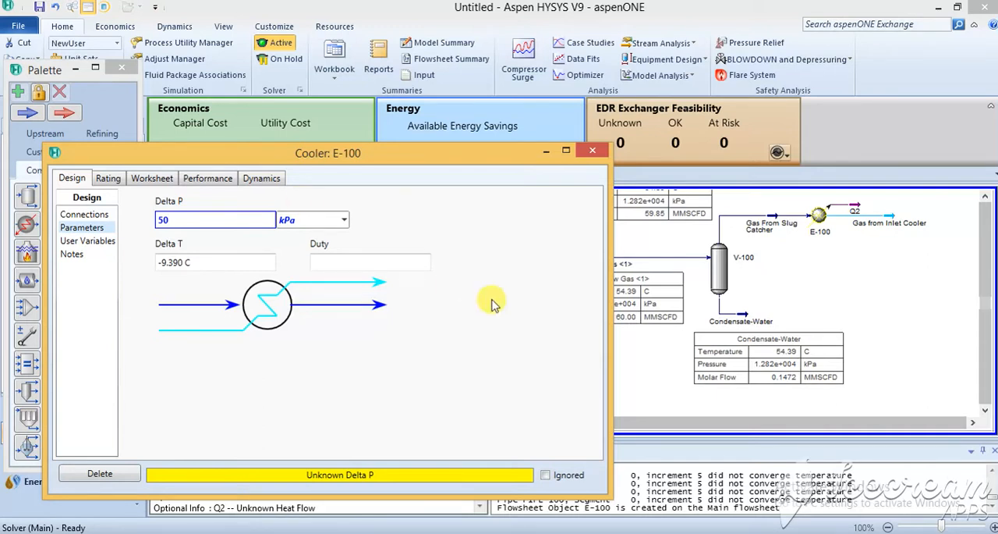
key("Return")
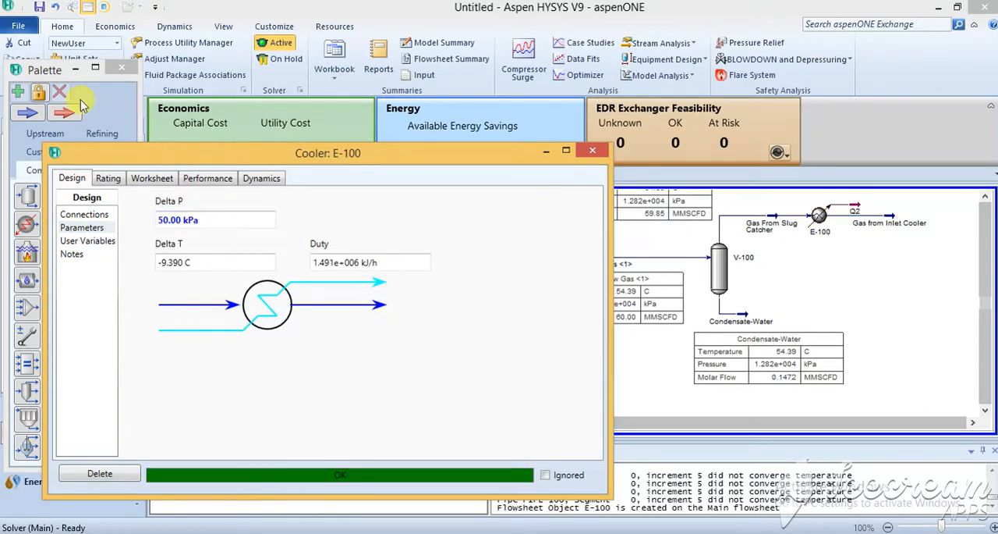
left_click(156, 177)
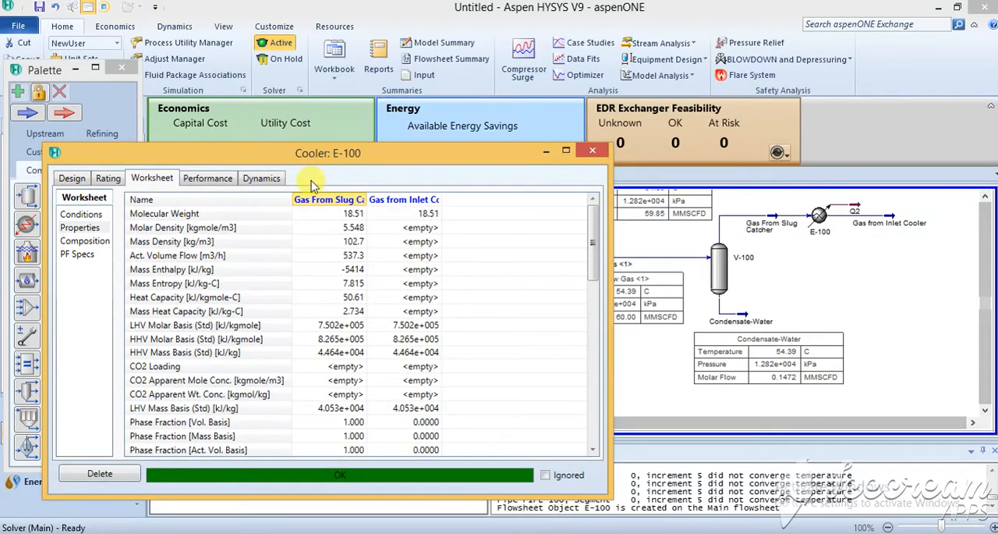
left_click(81, 215)
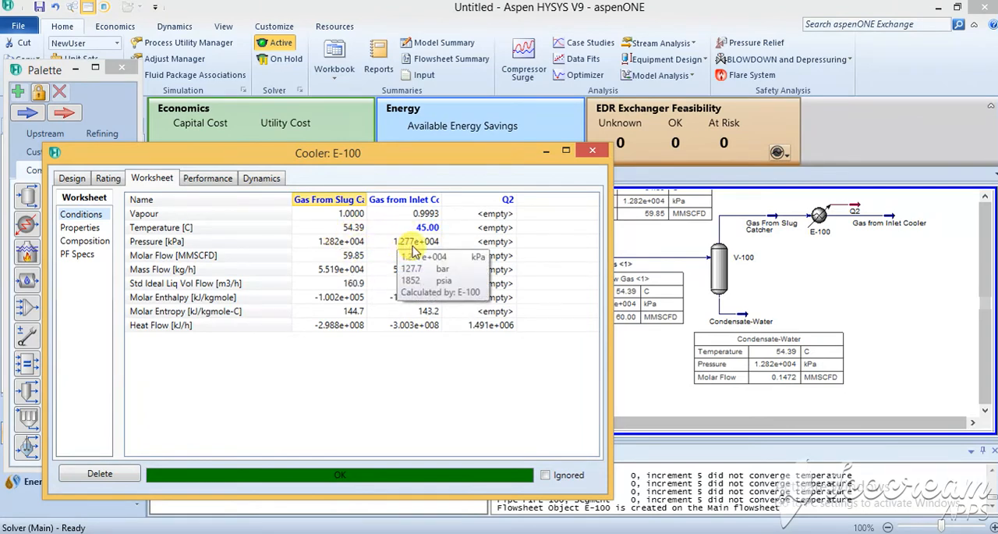
left_click(595, 151)
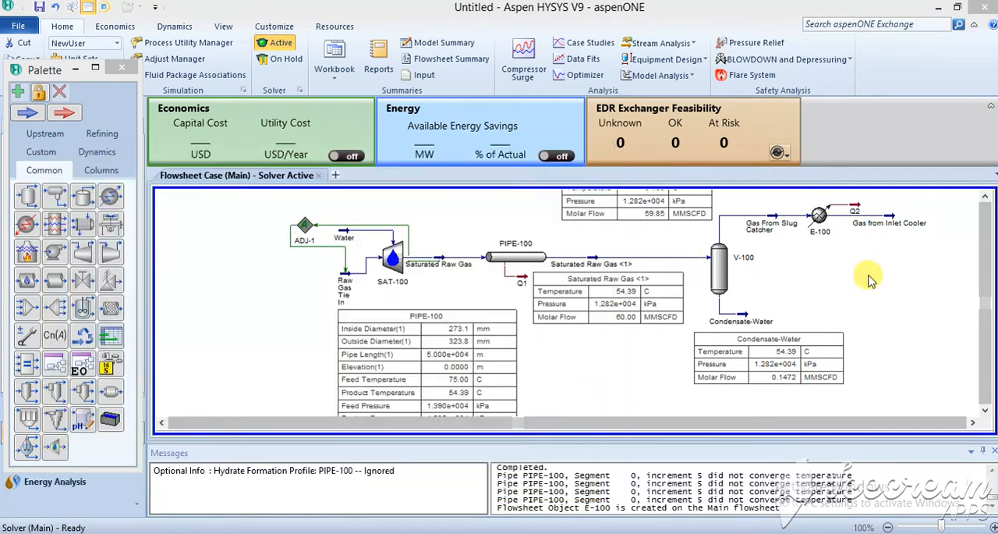
Step: Display the property table of the Gas from Inlet Cooler stream on the flowsheet
right_click(892, 223)
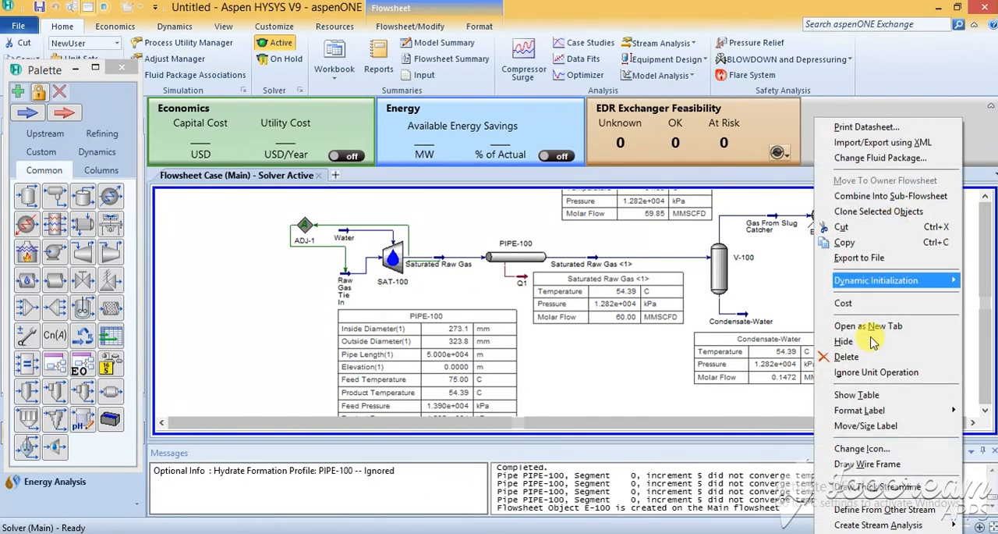
left_click(869, 396)
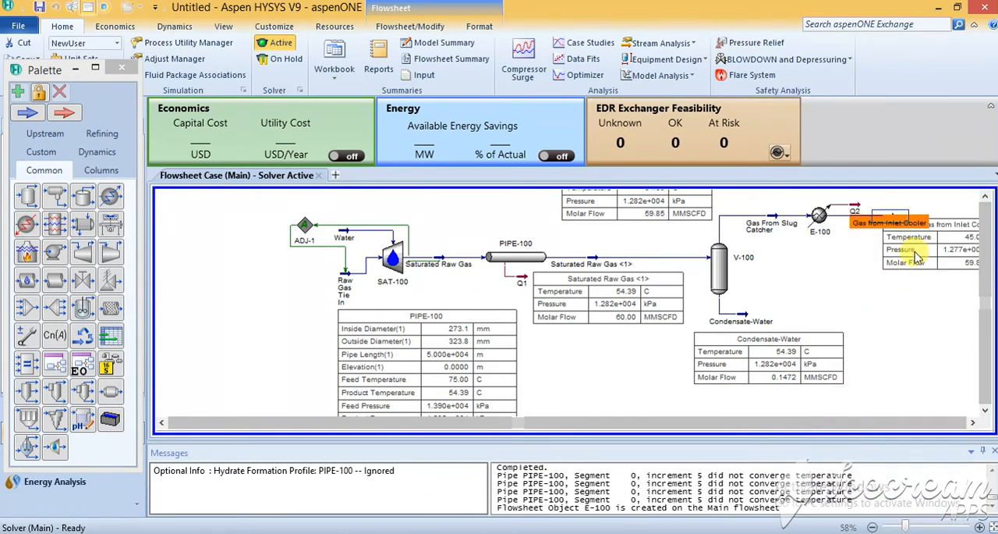
Step: Move the Gas from Inlet Cooler property table directly below the cooler and its outlet stream on the flowsheet
left_click_drag(890, 258, 842, 270)
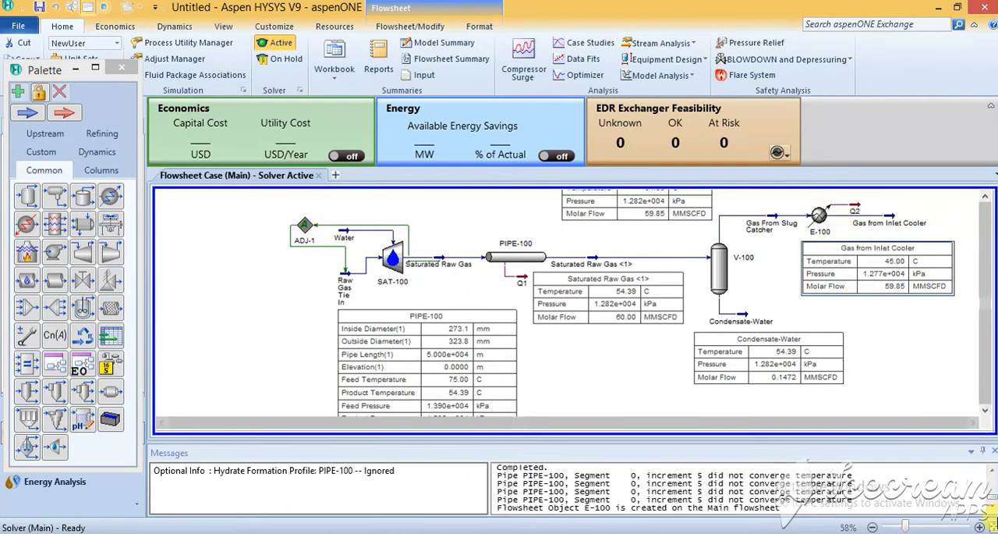
left_click(980, 527)
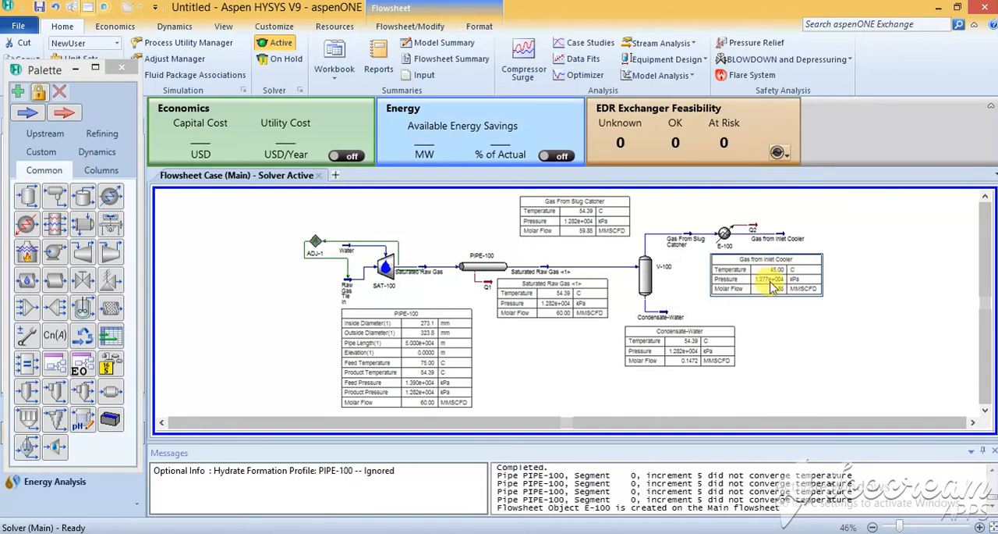
Step: Open the Gas from Inlet Cooler stream and examine its component mole fractions overall and in the vapour and aqueous phases
mouse_move(776, 248)
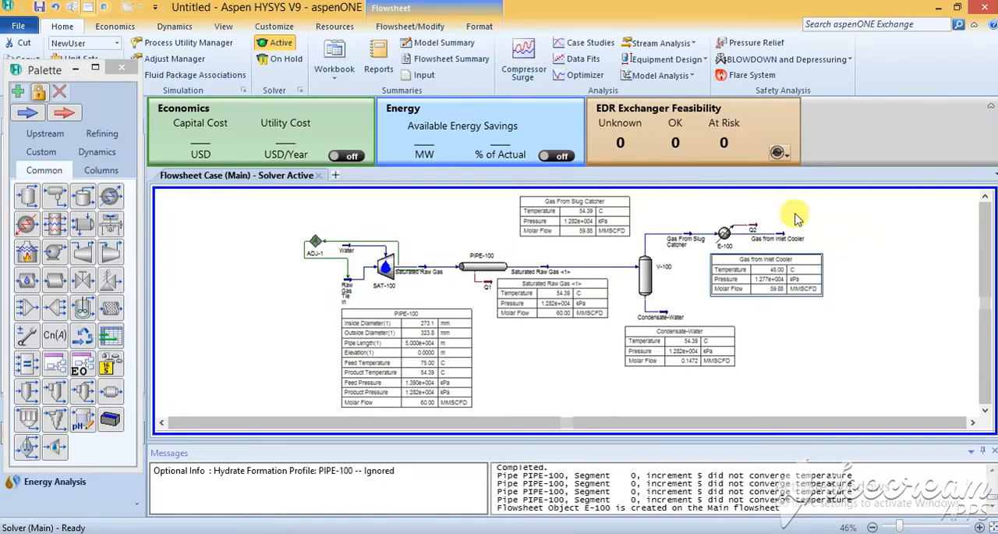
left_click(780, 236)
double_click(780, 236)
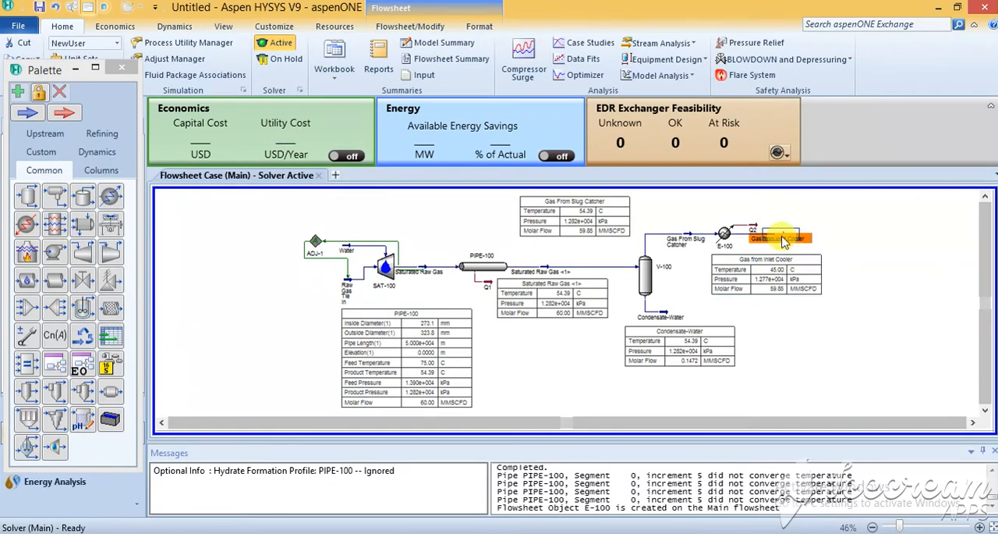
left_click_drag(353, 189, 340, 56)
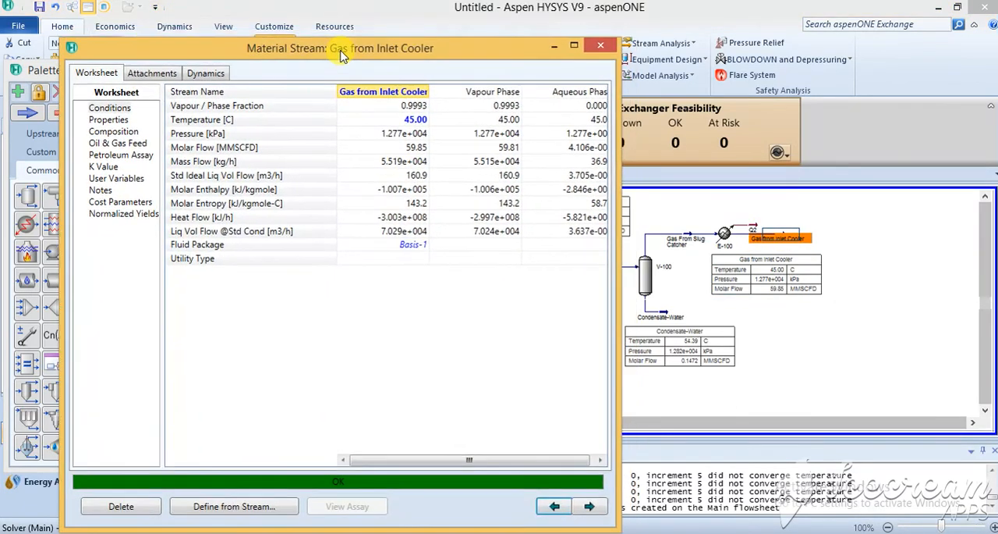
left_click(113, 132)
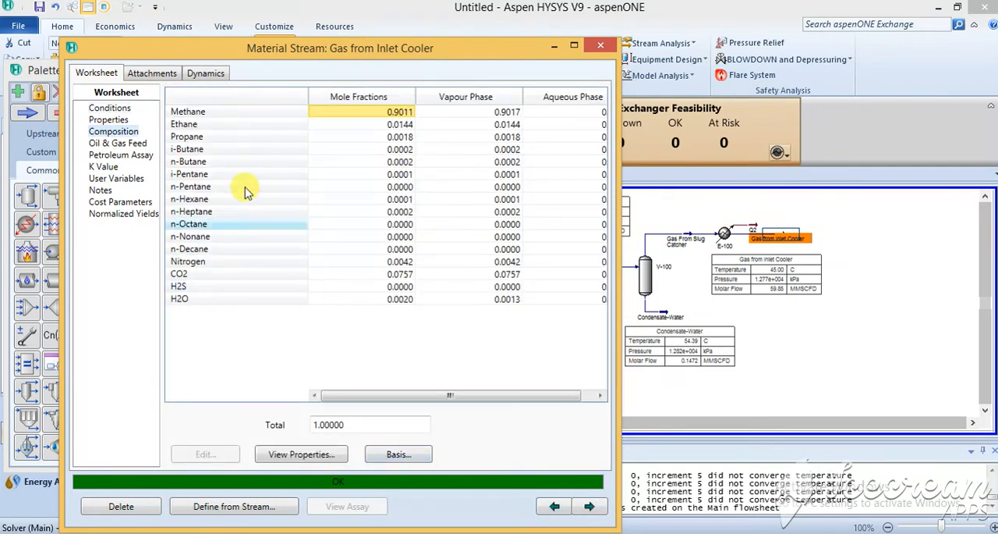
left_click_drag(398, 394, 475, 393)
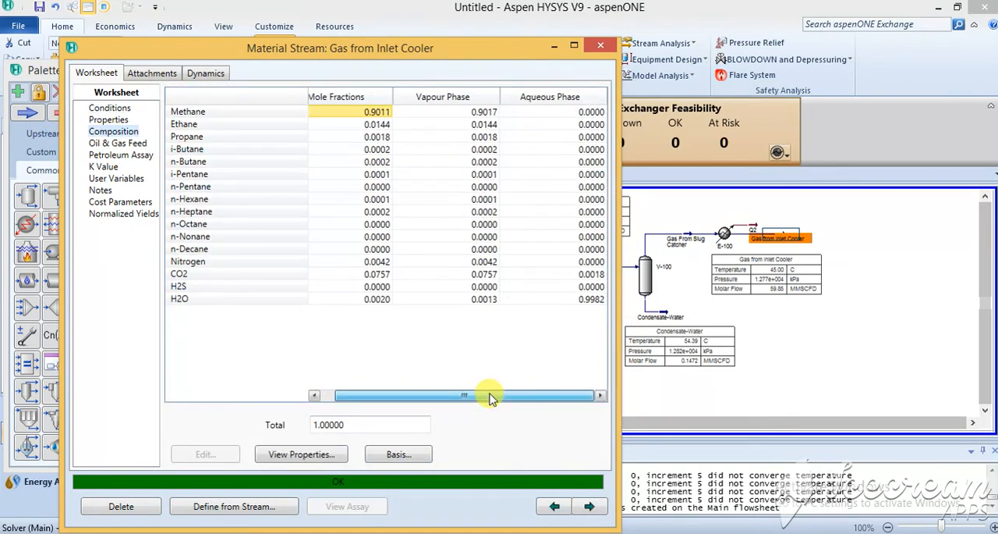